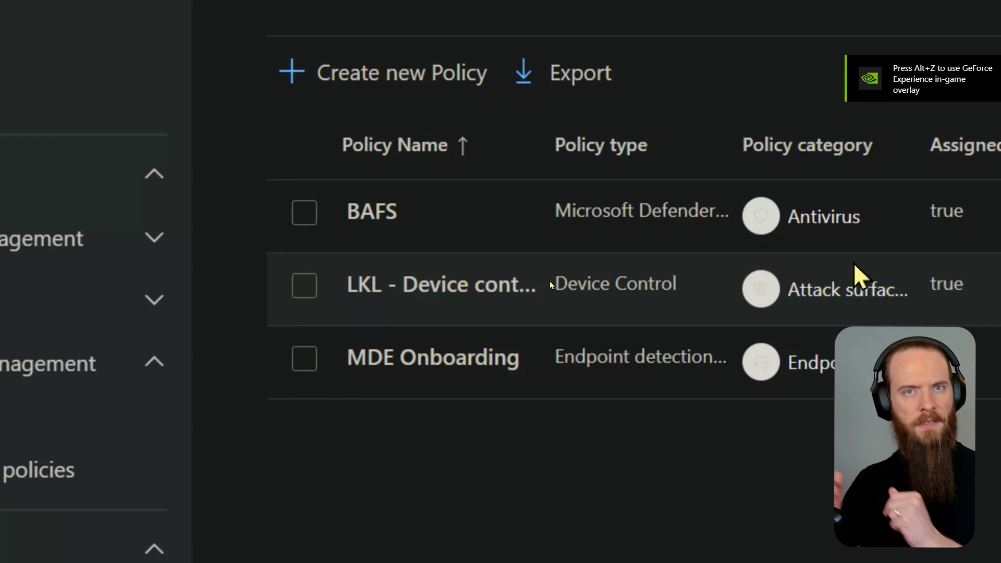
Step: Create a Microsoft Defender Antivirus policy for Windows 10, Windows 11, and Windows Server
click(365, 84)
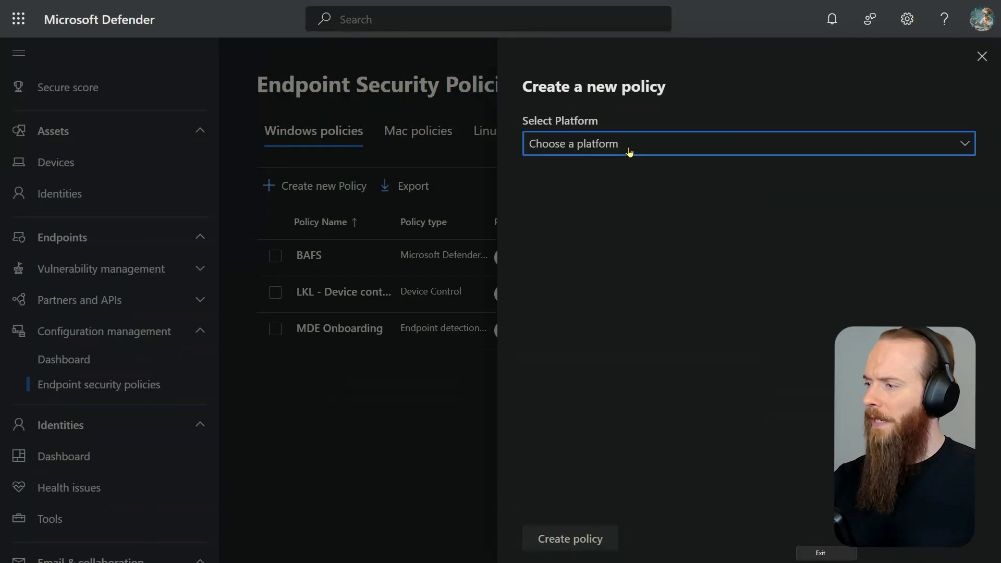
click(896, 10)
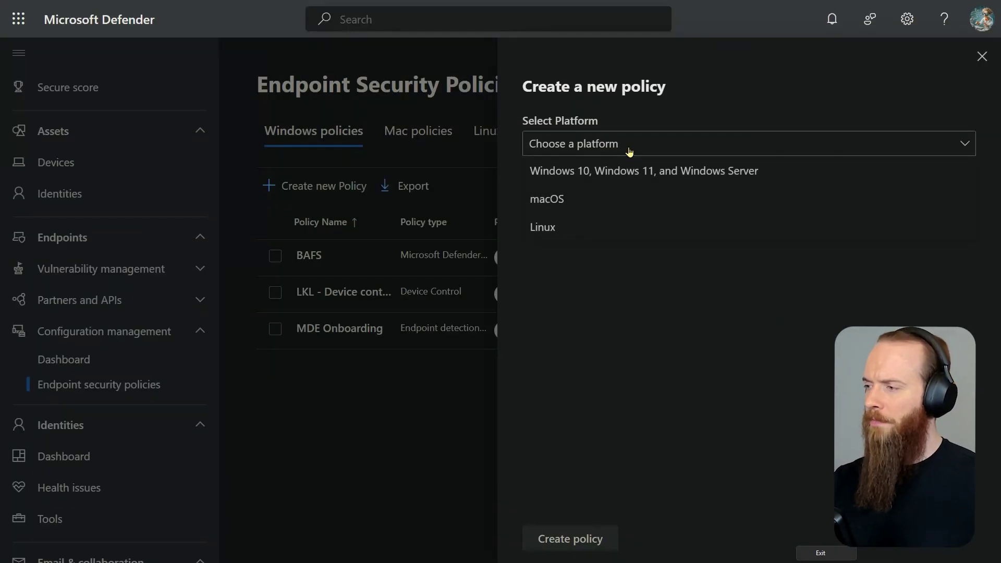
click(647, 175)
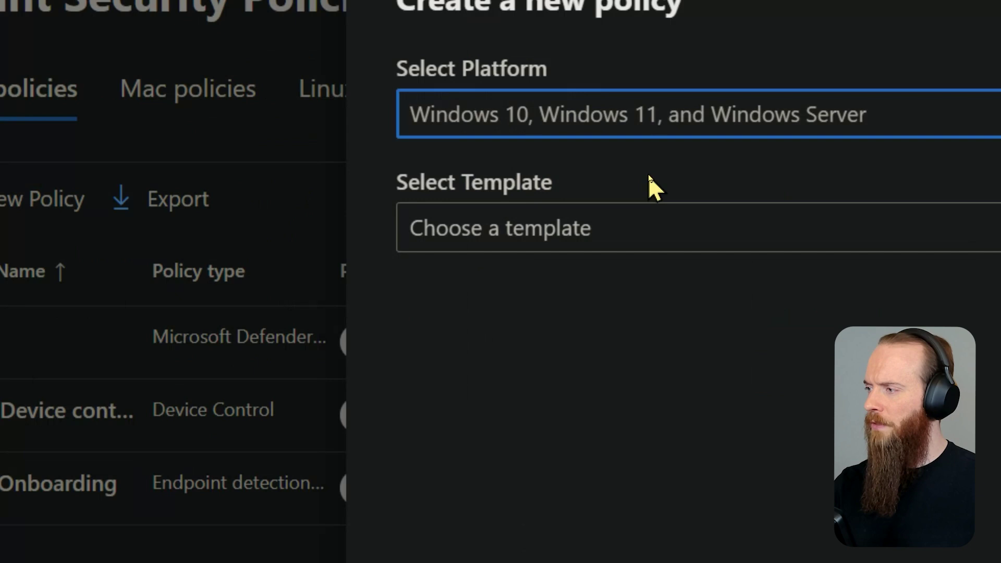
click(663, 210)
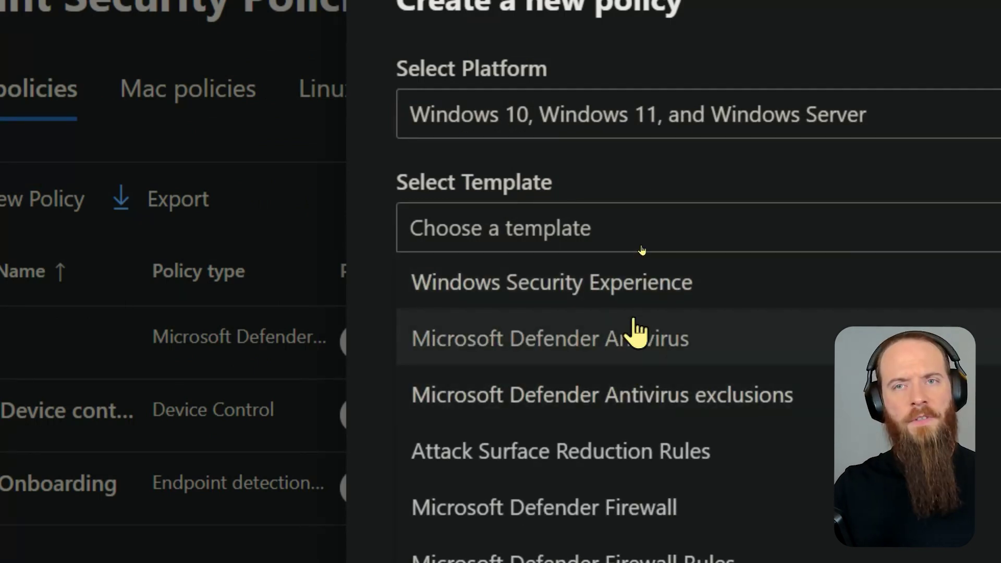
click(634, 329)
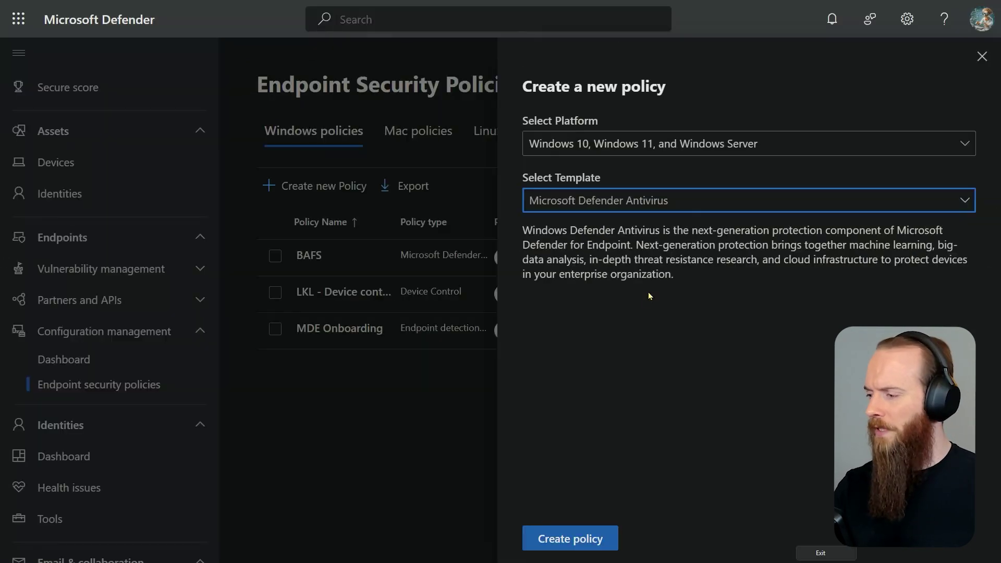
click(570, 538)
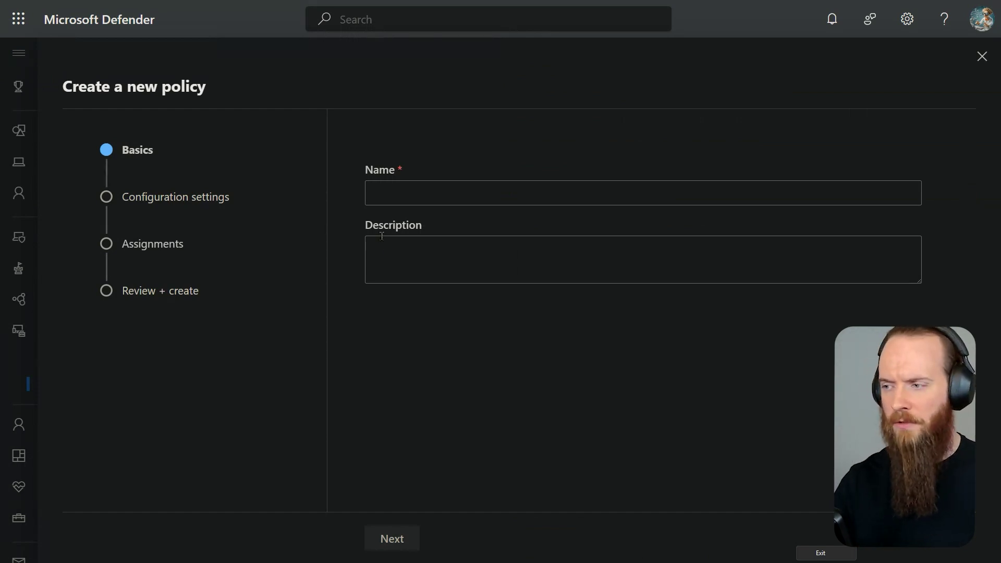
Step: Name the policy 'testestest' and continue to its configuration settings
click(383, 193)
text(testestest)
click(390, 539)
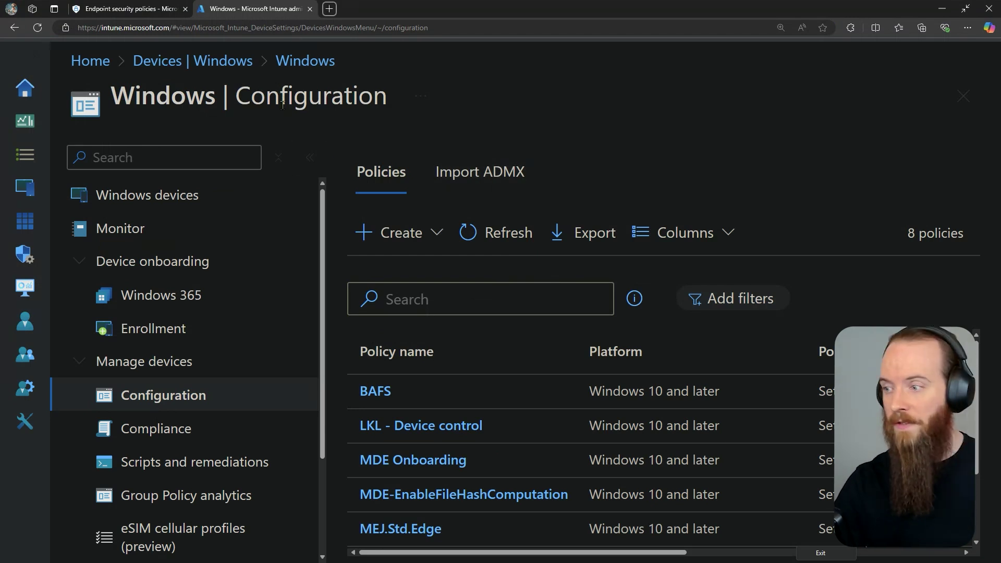
Step: Create a Windows 10 and later Settings catalog profile named 'tes' and continue
click(383, 223)
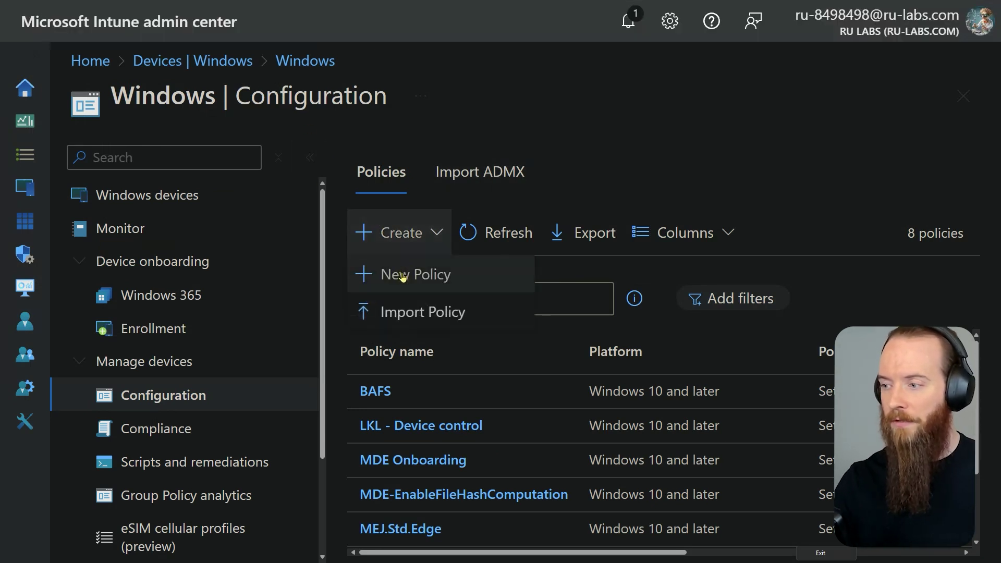
click(397, 273)
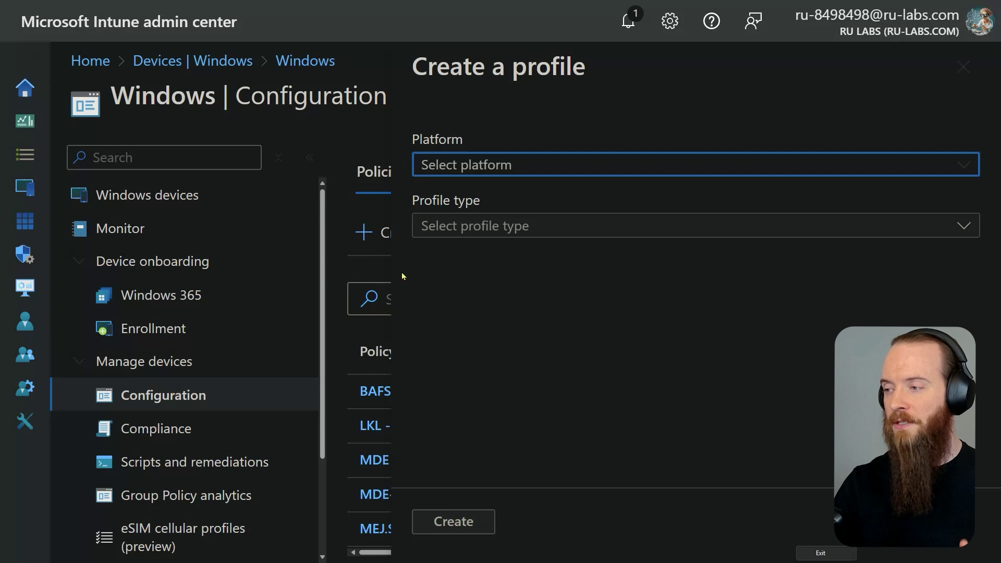
click(458, 165)
click(455, 194)
click(463, 226)
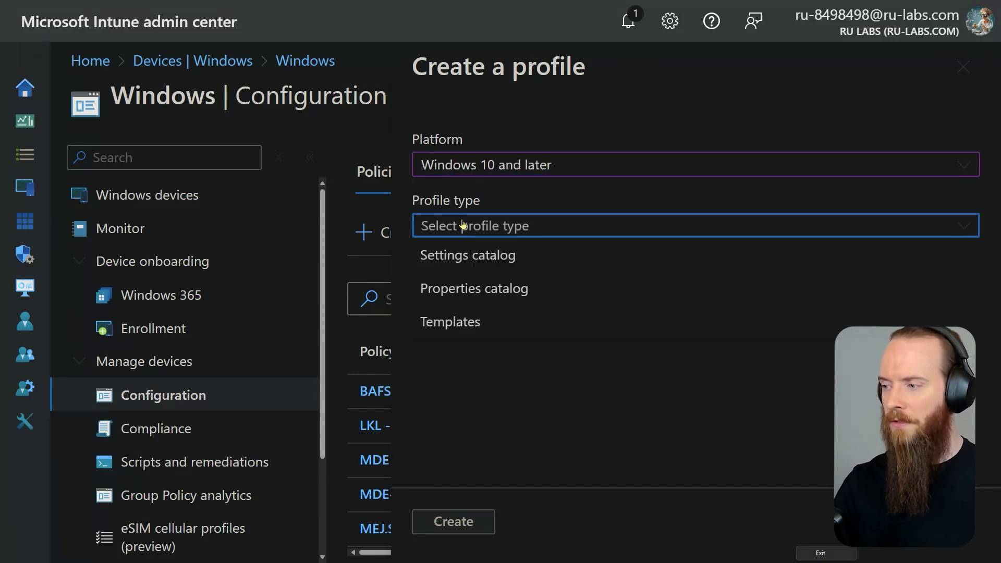
click(472, 260)
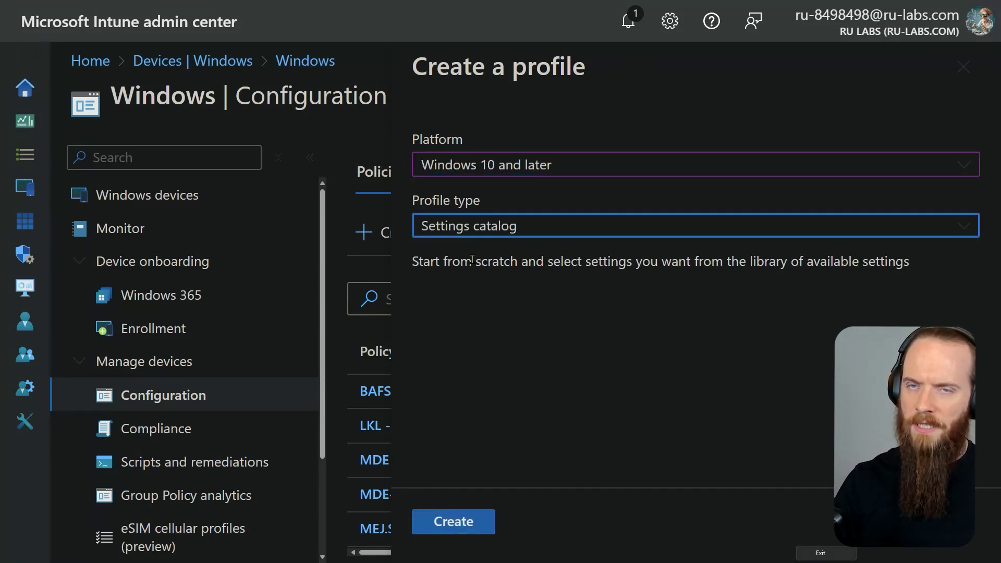
click(457, 525)
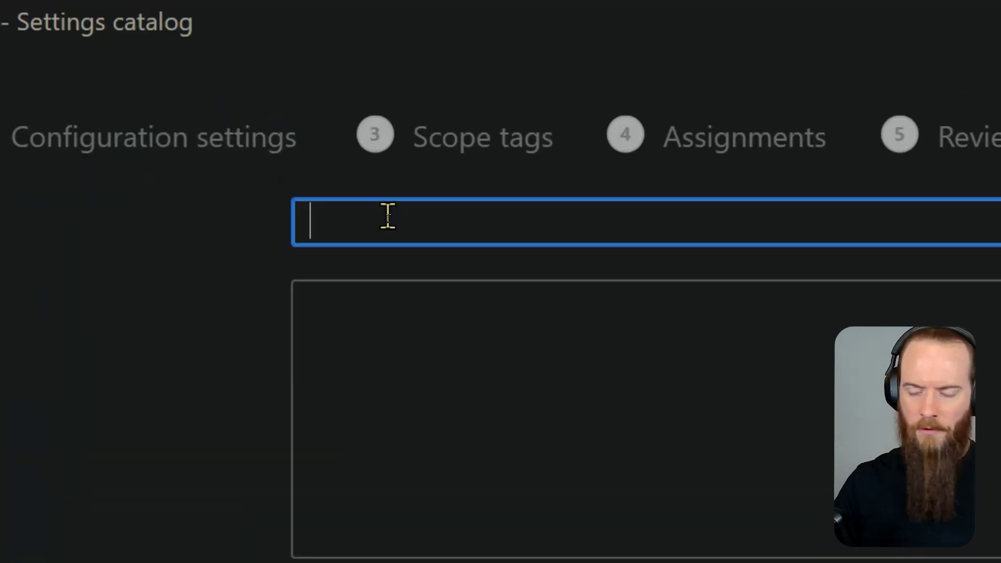
text(tes)
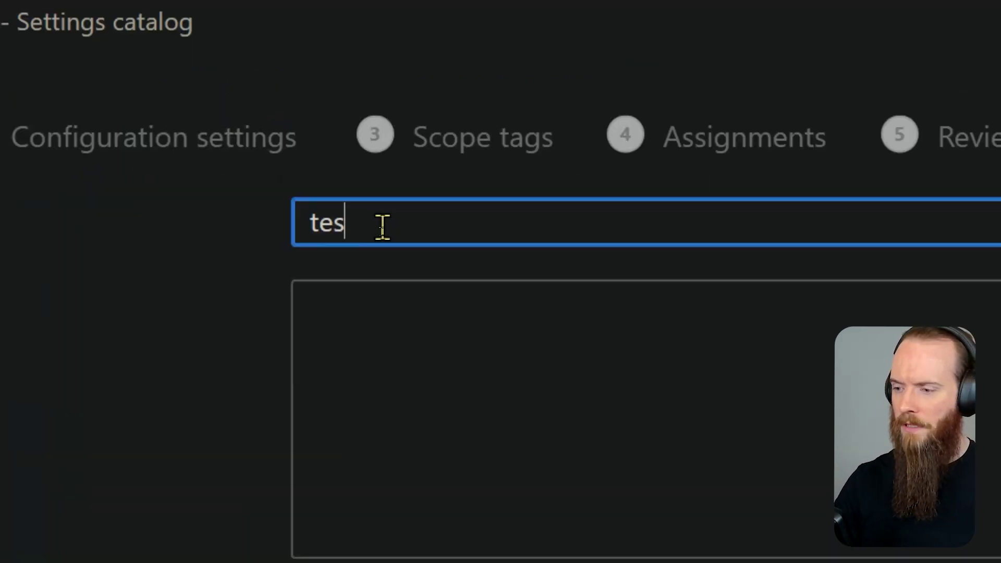
click(241, 503)
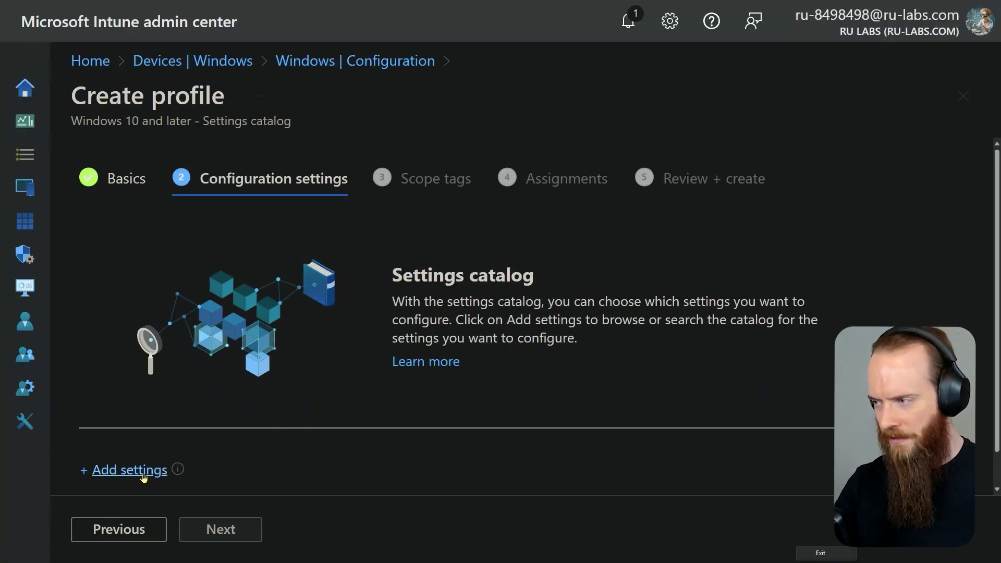
Step: Search the settings picker for 'file hash computation' and show the MpEngine category
click(144, 475)
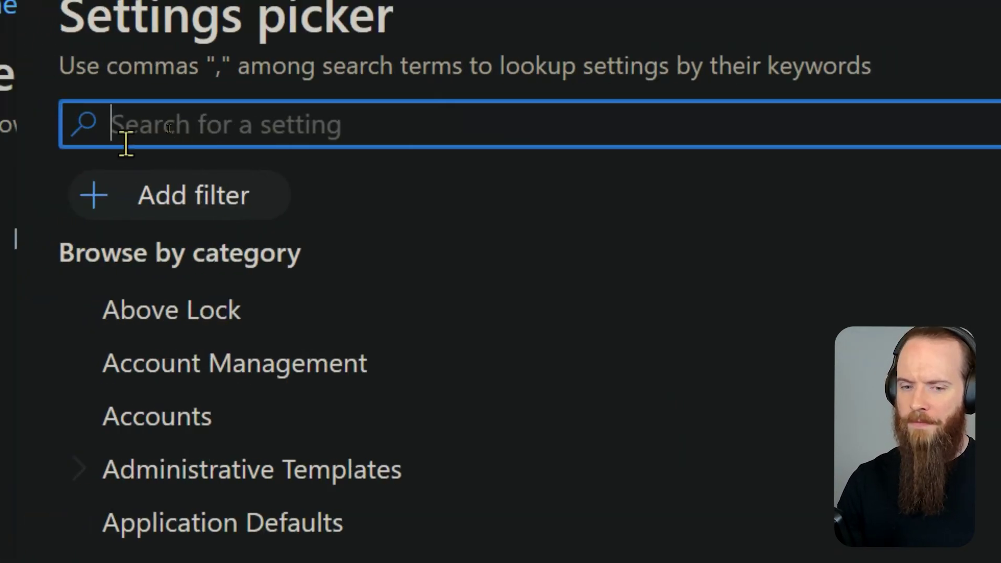
text(file hash computatio)
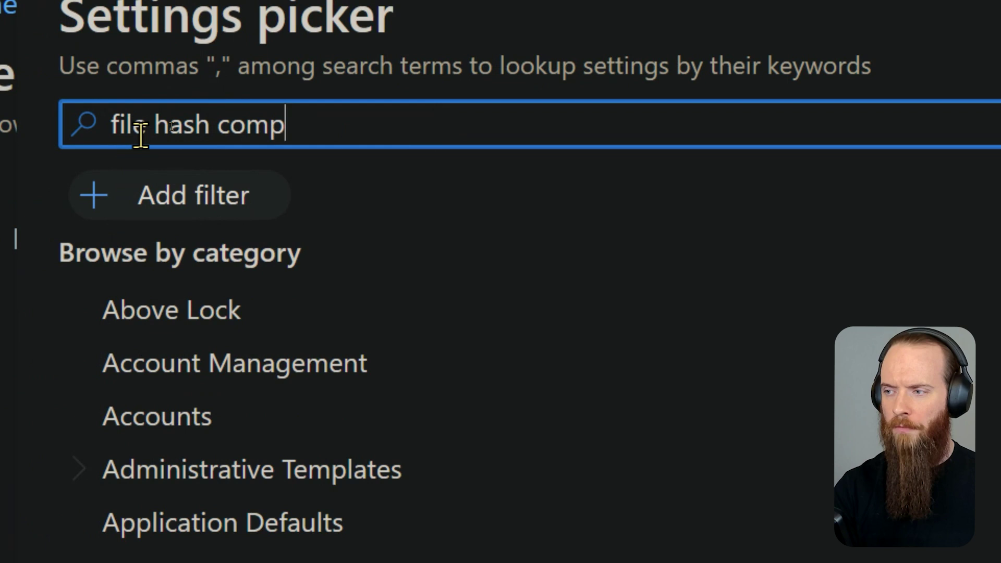
text(n)
key(Return)
click(668, 312)
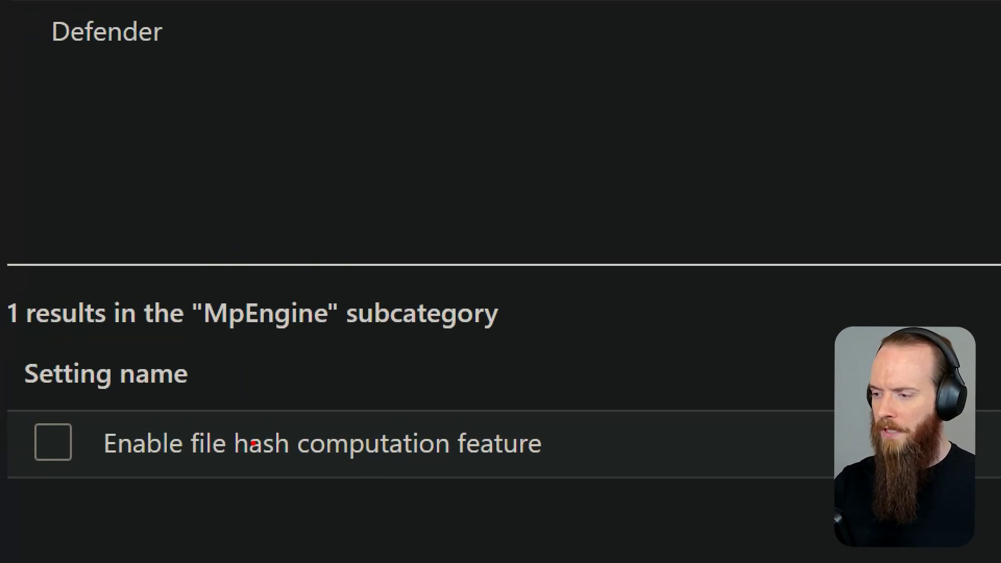
mouse_move(587, 313)
mouse_down()
mouse_move(880, 321)
mouse_move(675, 237)
mouse_up()
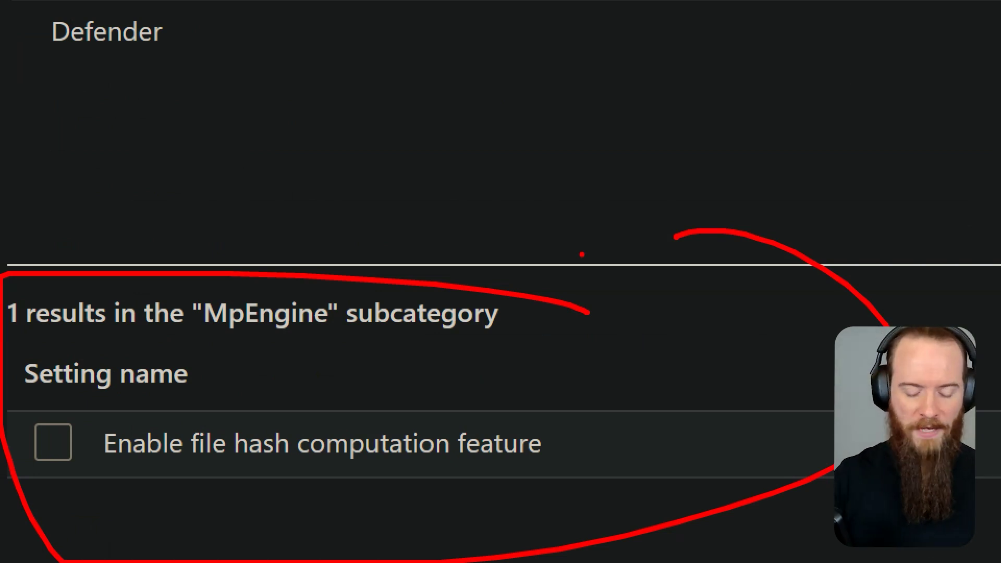
Step: Replace the picker search with 'quick scan exclusions' and run it
triple_click(290, 125)
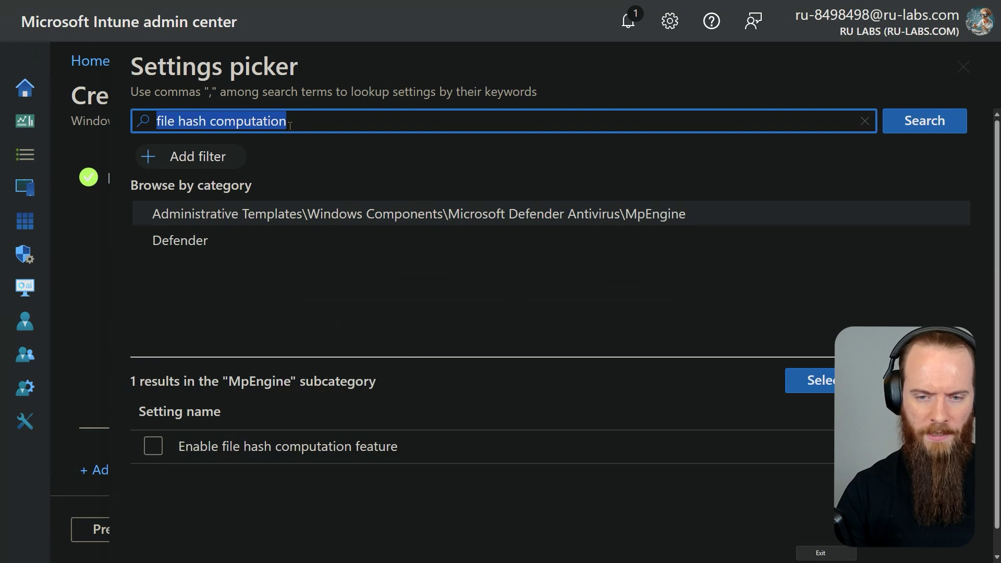
text(quick)
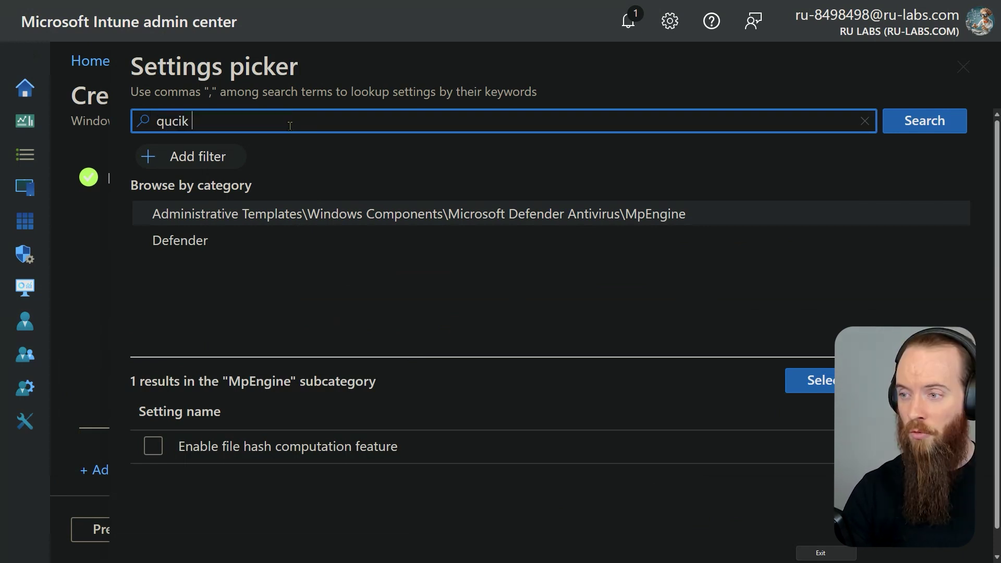
key(BackSpace)
key(BackSpace)
text(ck scan exclusions)
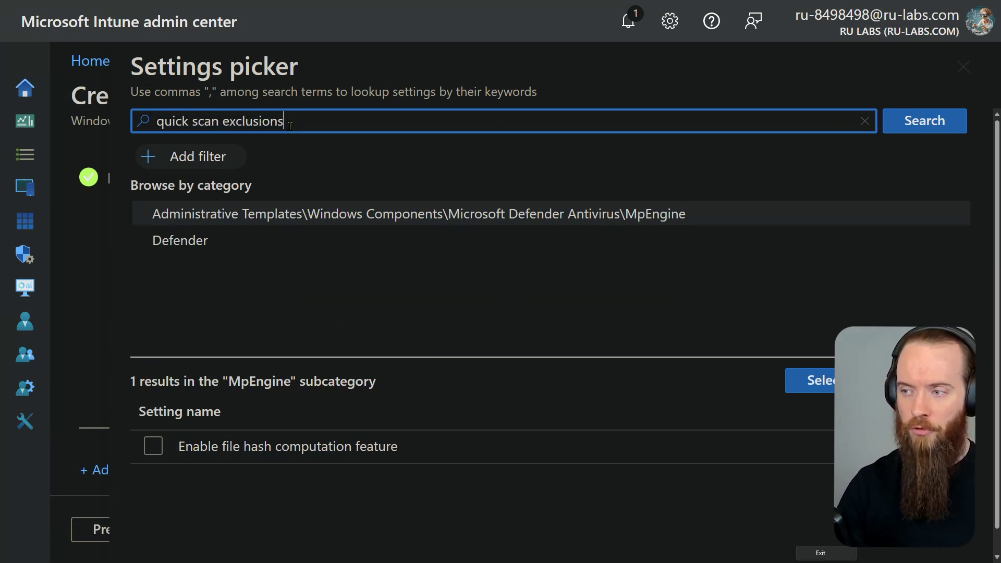
key(Return)
Step: Narrow the search to 'quick scan' and view the Scan and Defender category results
drag(221, 120, 284, 121)
key(BackSpace)
key(Return)
click(327, 220)
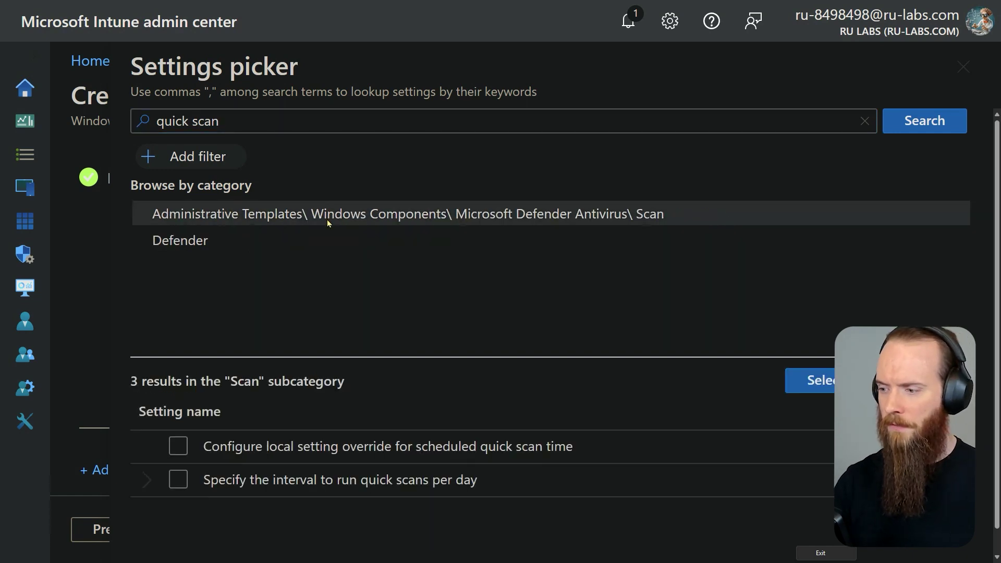
click(230, 241)
scroll(396, 496, down, 1)
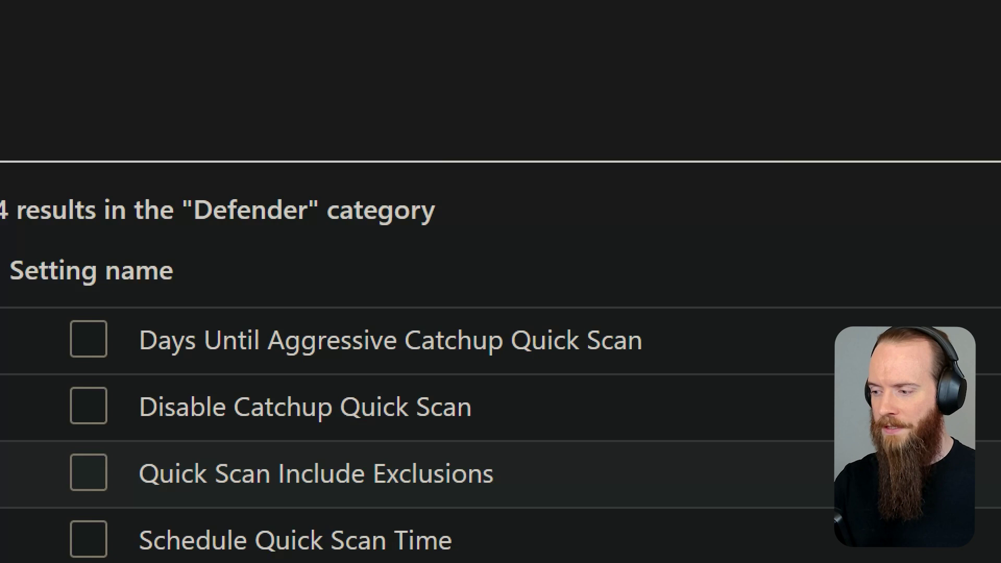
mouse_move(342, 382)
mouse_down()
mouse_move(26, 560)
mouse_move(282, 342)
mouse_up()
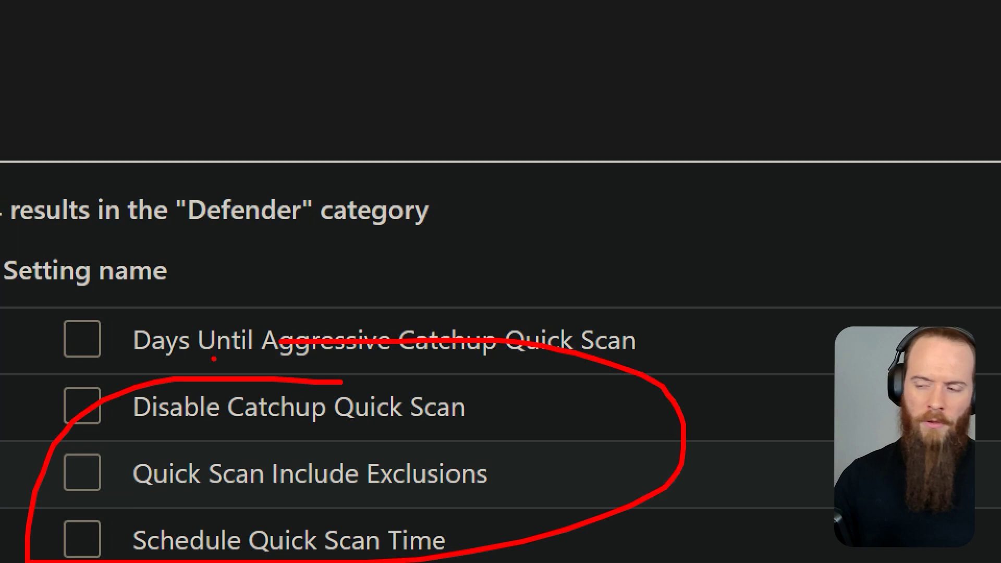
Step: Dismiss the settings picker to return to the Settings overview of eight categories
key(Escape)
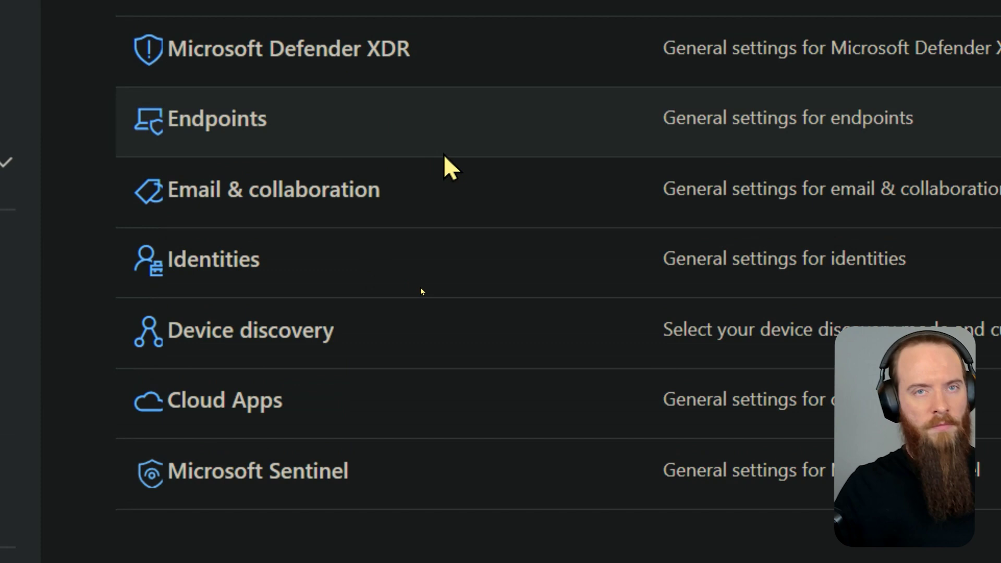
Step: Open Endpoints settings and scroll through the Advanced features toggles, including Live Response
click(201, 121)
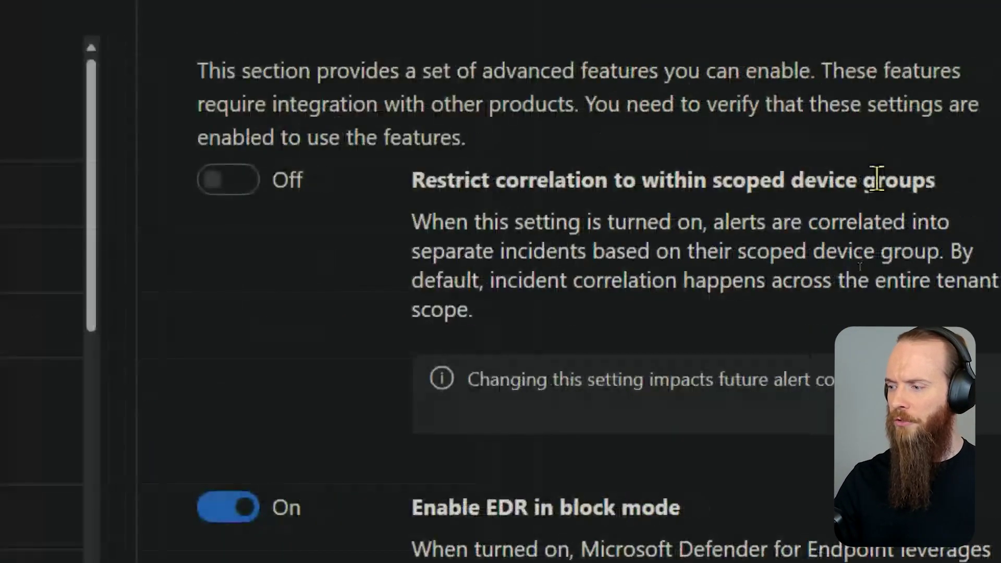
scroll(677, 417, down, 10)
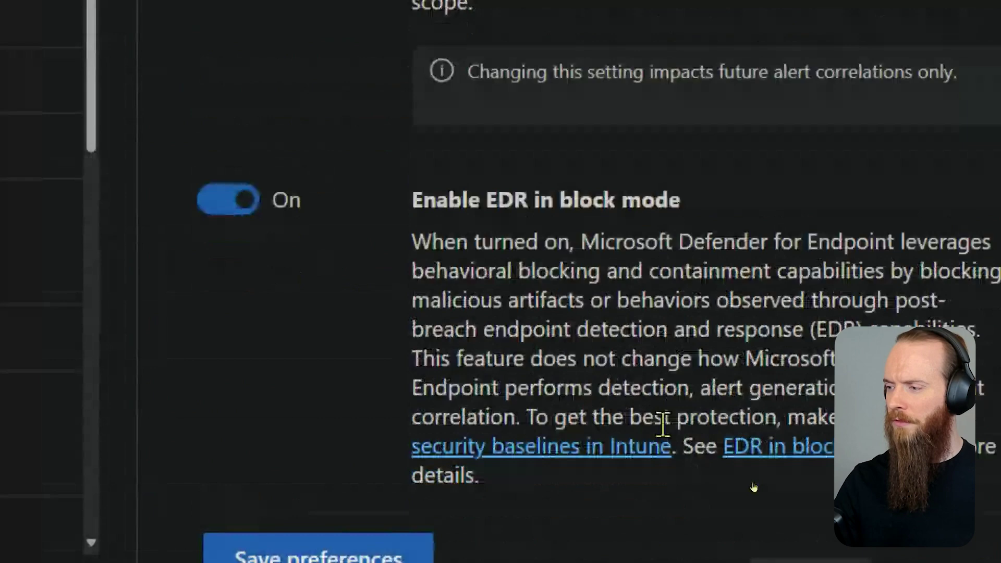
scroll(613, 189, down, 5)
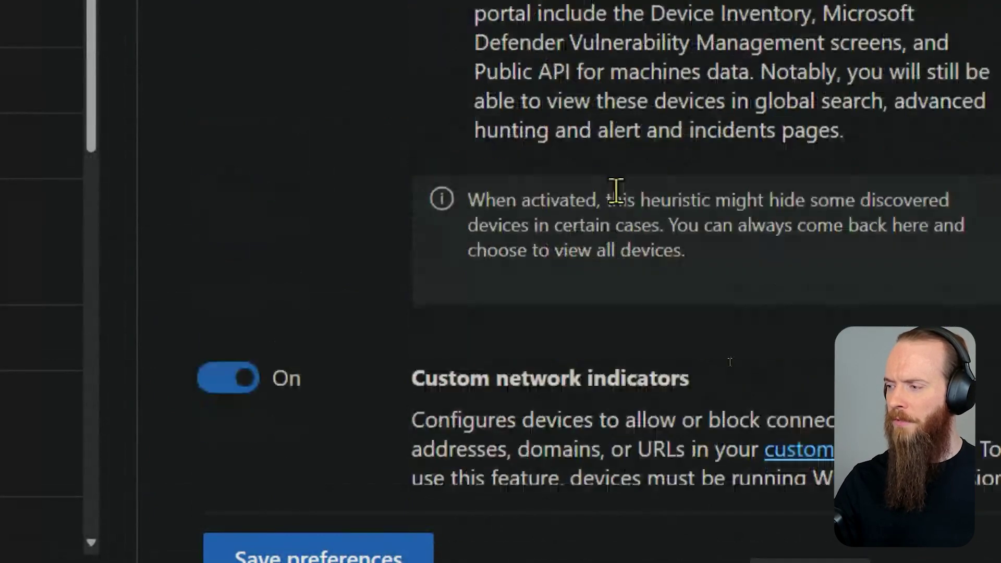
scroll(615, 191, down, 20)
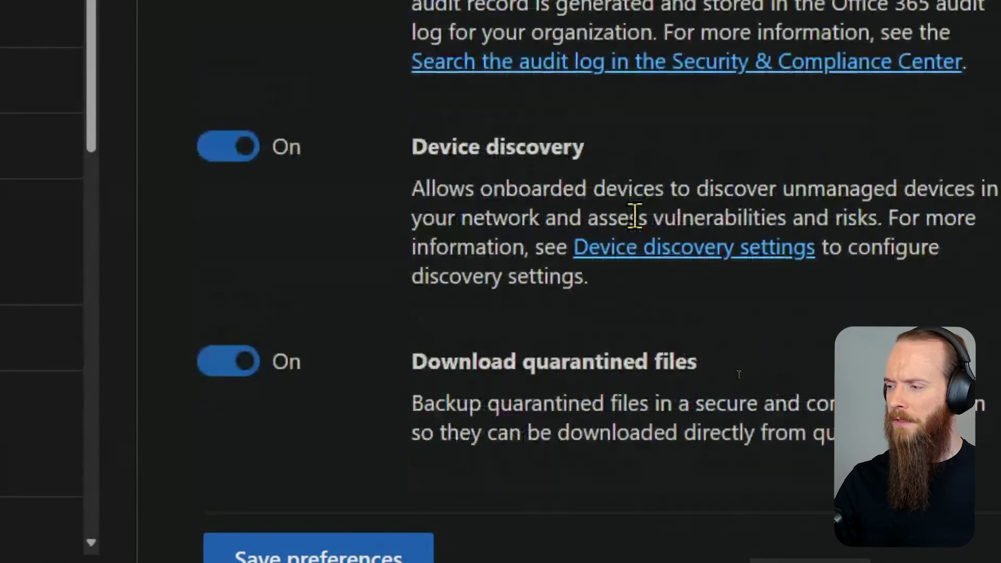
scroll(635, 216, down, 10)
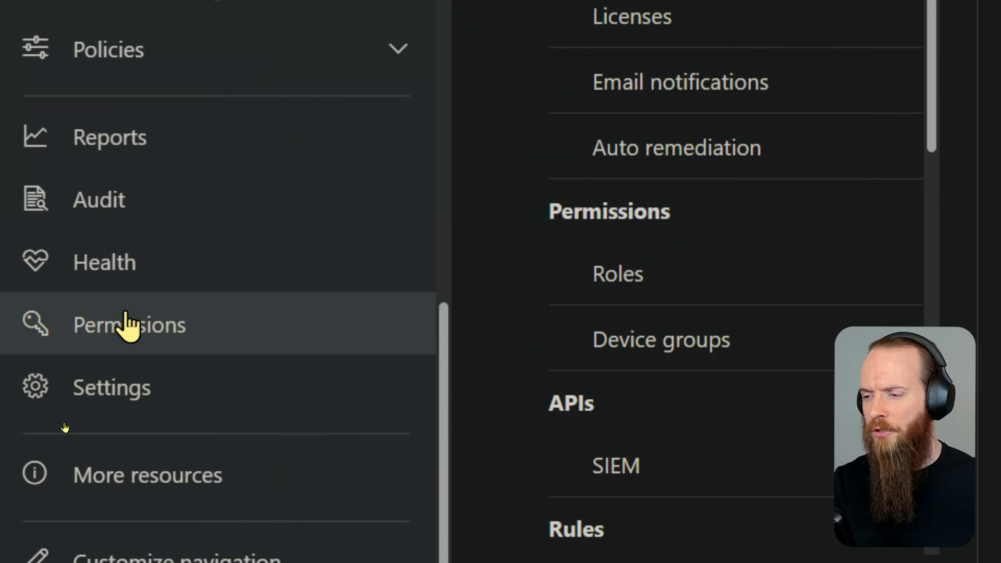
Step: Open the Tier 0 role under Microsoft Defender XDR roles in Permissions
click(126, 325)
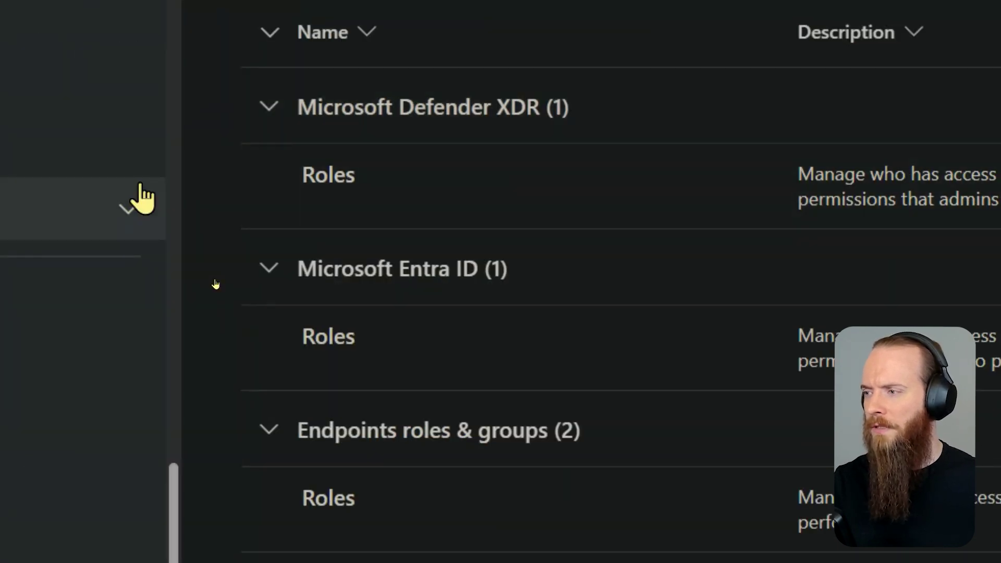
click(329, 196)
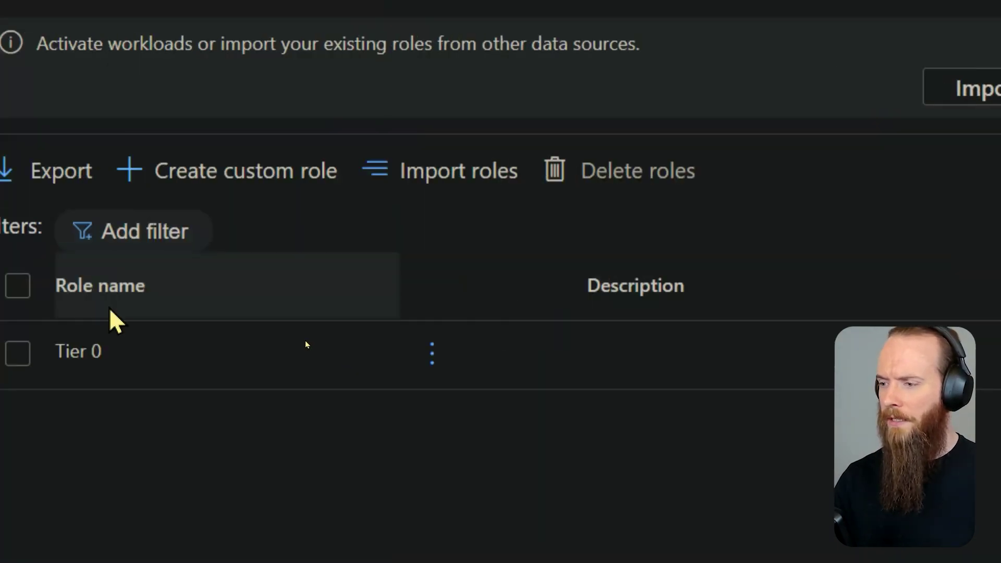
click(216, 352)
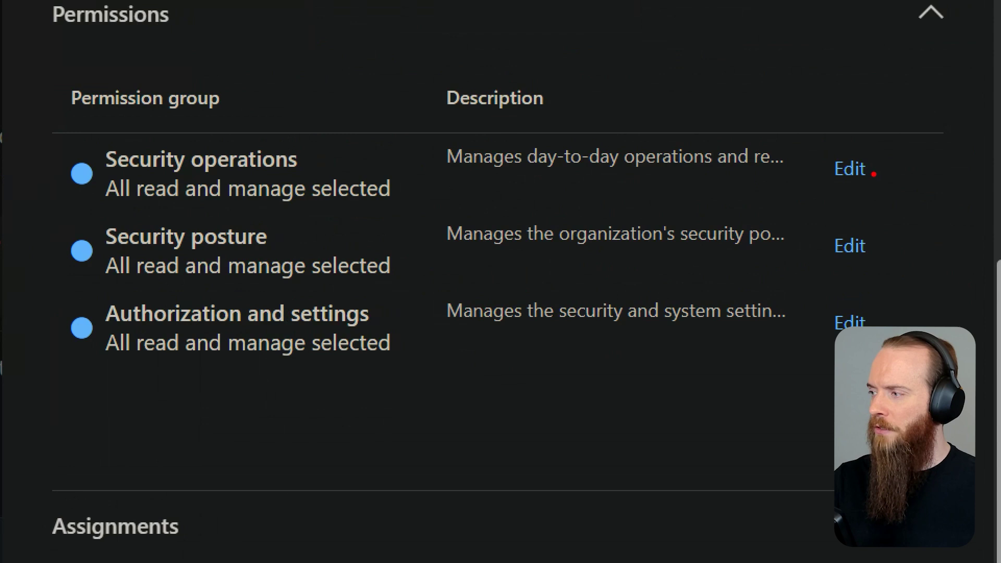
Step: Circle Security operations, edit it, and circle the Security data permission checkboxes
mouse_move(879, 173)
mouse_down()
mouse_move(358, 224)
mouse_move(826, 155)
mouse_up()
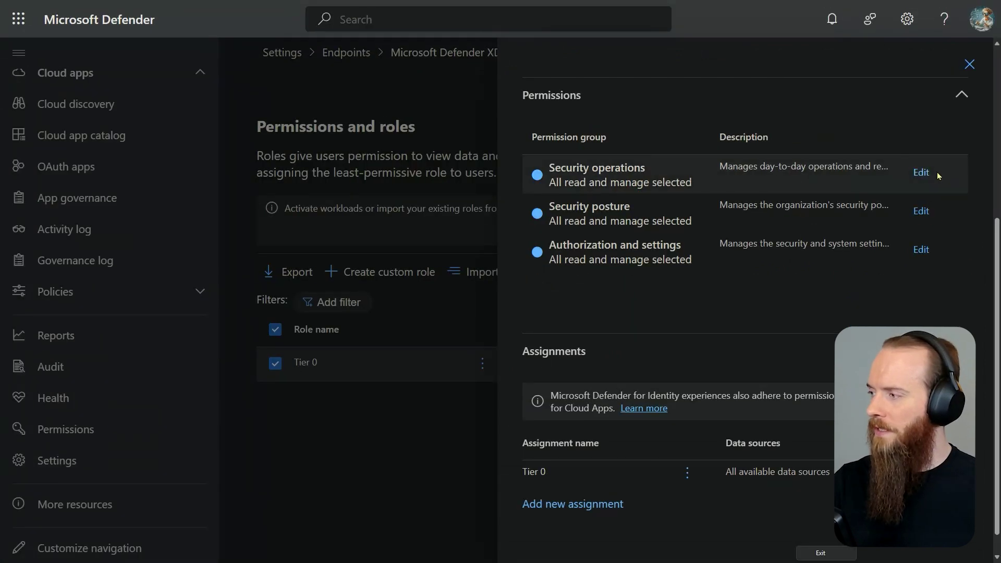
click(850, 169)
scroll(817, 273, down, 3)
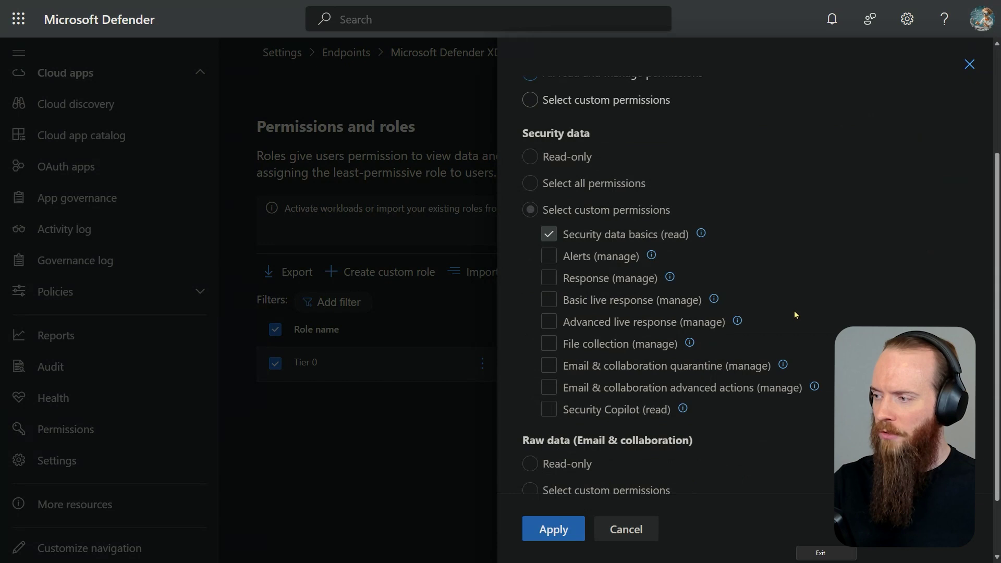
scroll(793, 310, down, 1)
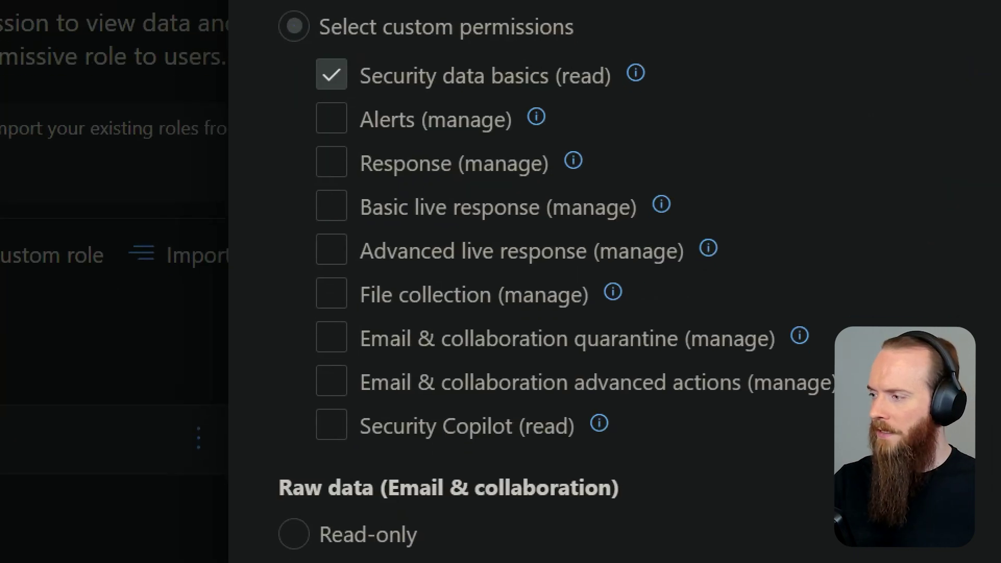
mouse_move(768, 279)
mouse_down()
mouse_move(469, 37)
mouse_move(675, 184)
mouse_up()
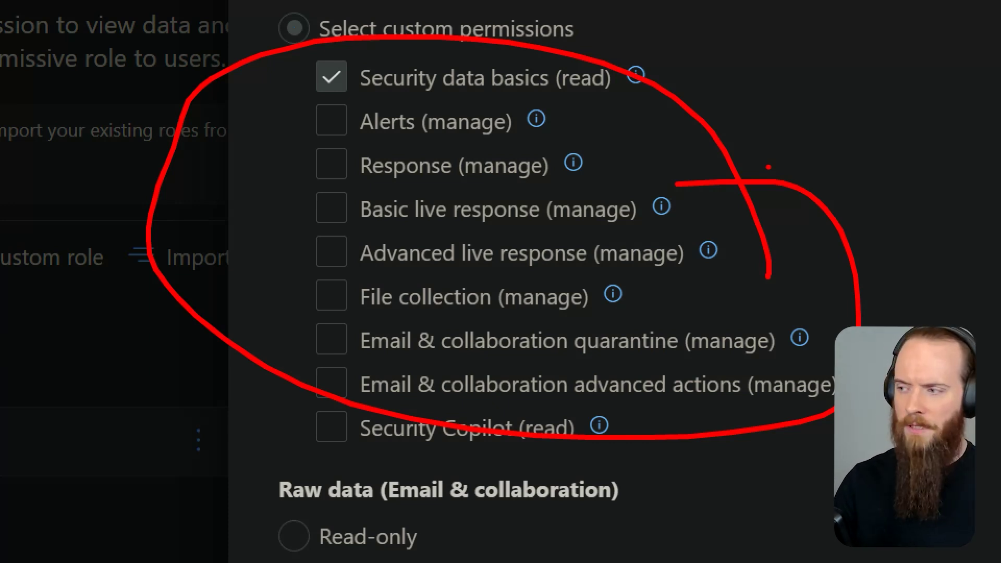
Step: Clear the drawn annotations from the screen
key(Escape)
mouse_move(714, 248)
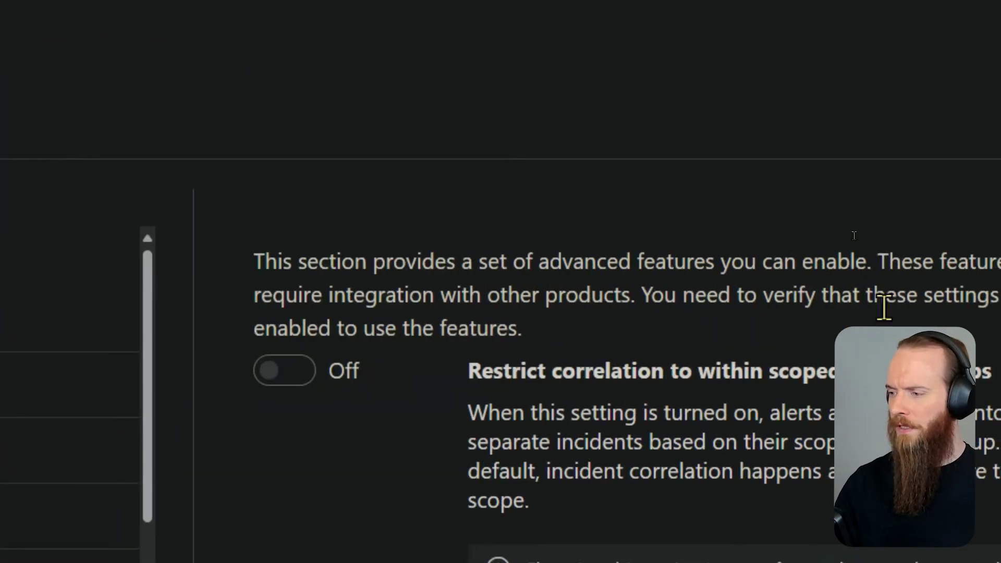
scroll(550, 363, down, 15)
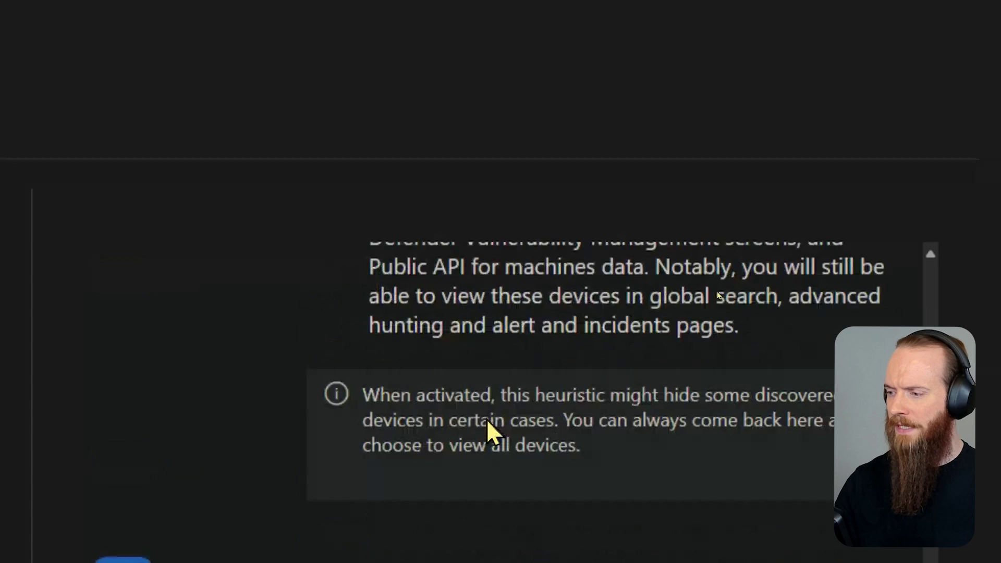
scroll(488, 423, down, 5)
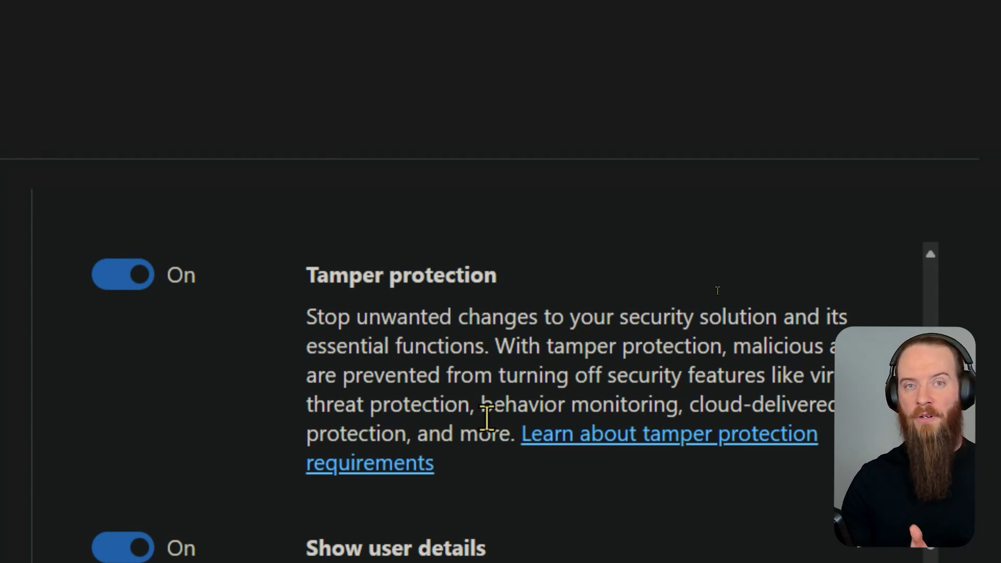
Step: Scroll up to Enable EDR in block mode and circle its On toggle
scroll(486, 417, up, 5)
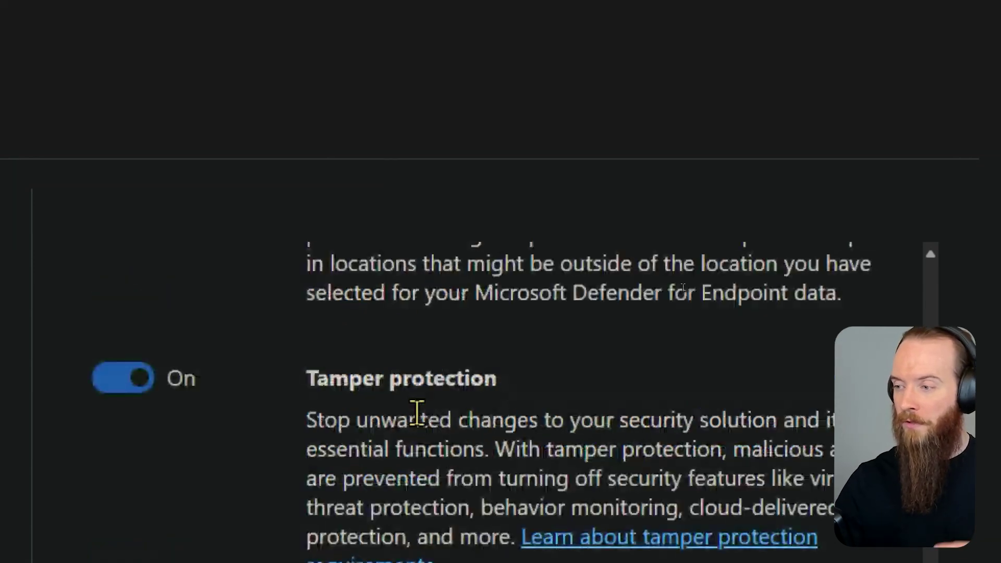
scroll(418, 407, up, 10)
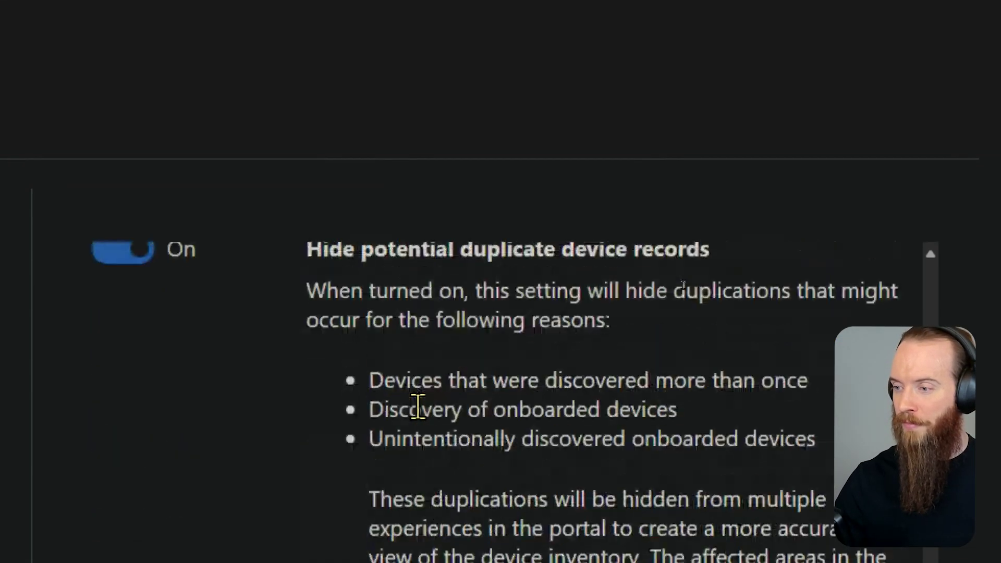
scroll(440, 411, up, 8)
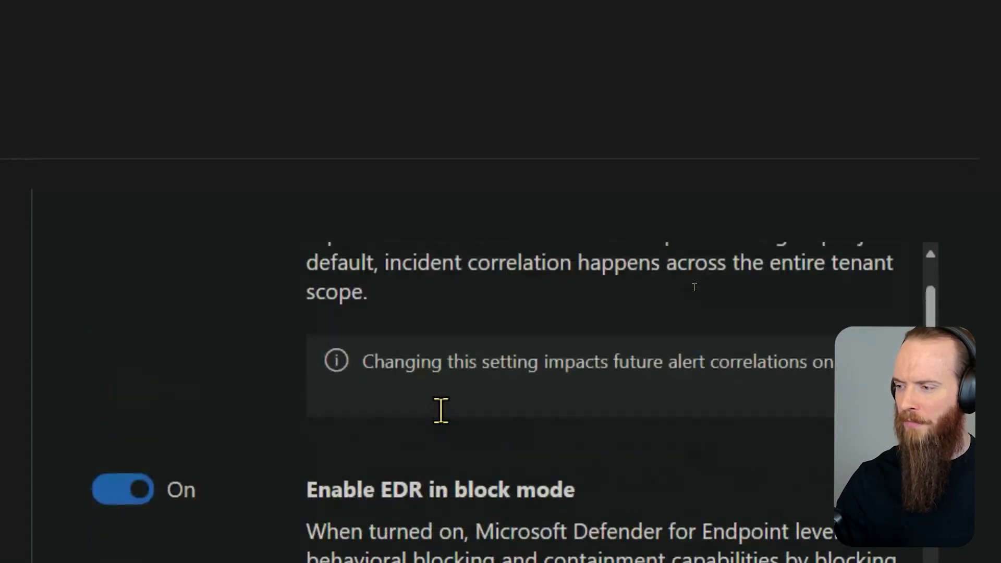
scroll(442, 407, down, 4)
scroll(443, 399, up, 1)
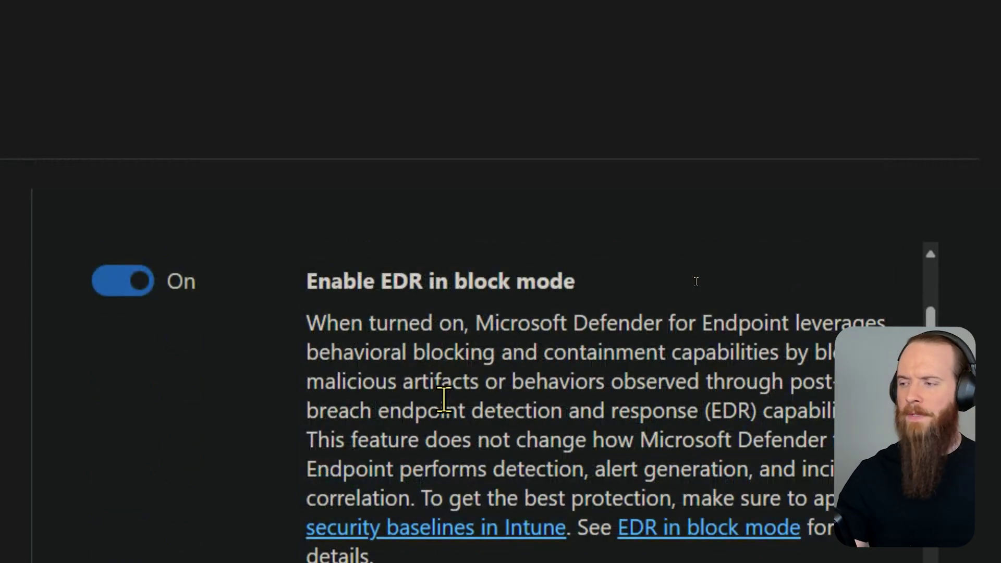
scroll(934, 250, up, 4)
scroll(933, 256, down, 4)
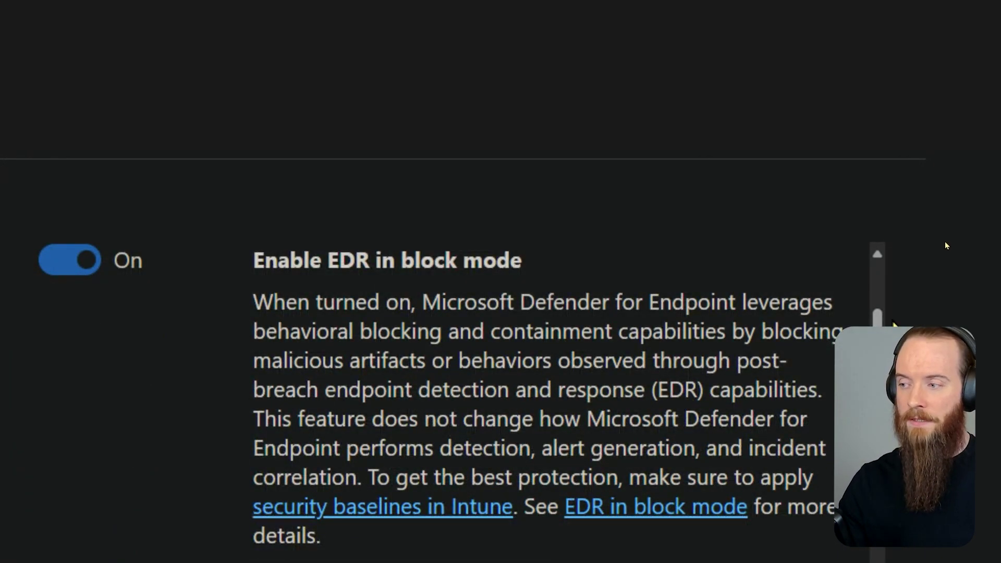
mouse_move(756, 258)
mouse_down()
mouse_move(424, 209)
mouse_move(101, 211)
mouse_move(102, 320)
mouse_move(734, 247)
mouse_up()
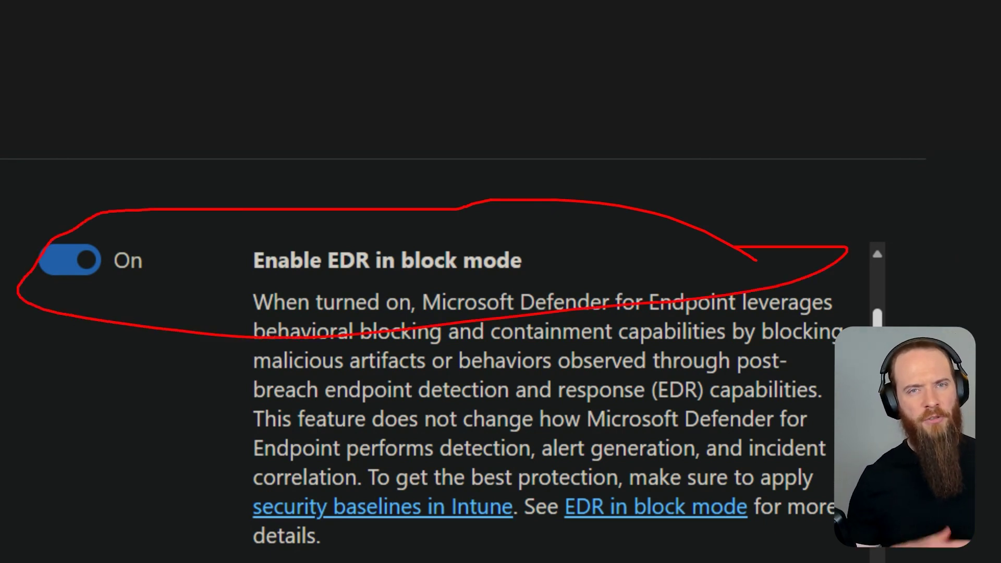